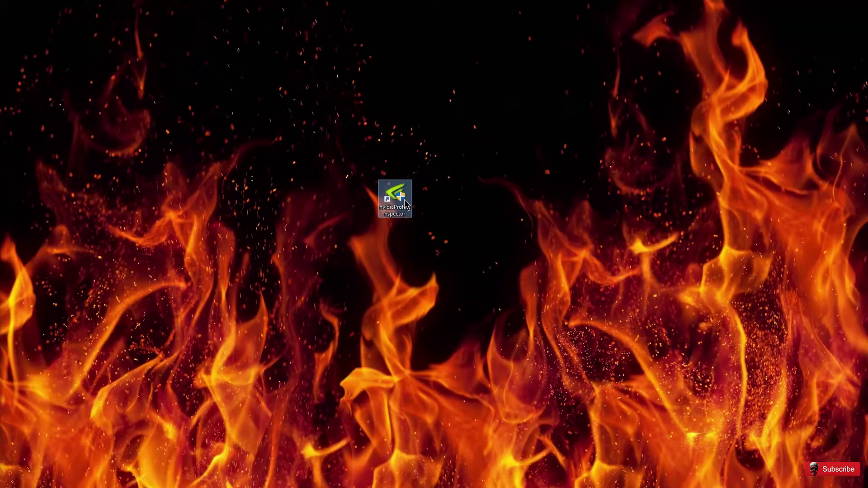
# Launch NVIDIA Profile Inspector with administrator rights and centre its window on screen
pyautogui.doubleClick(405, 204)
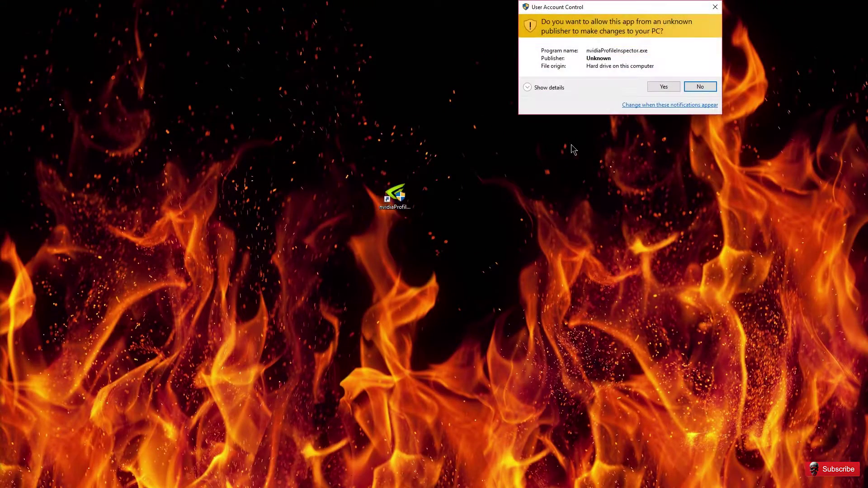
pyautogui.click(673, 88)
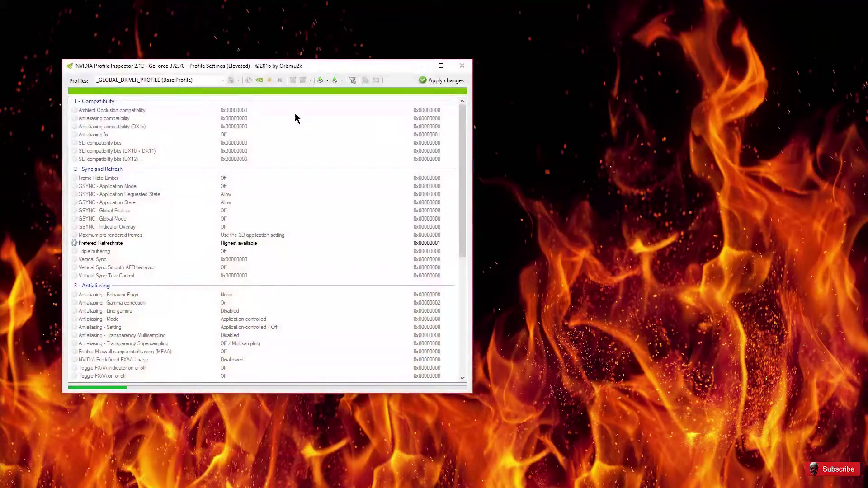
pyautogui.moveTo(301, 66); pyautogui.dragTo(316, 64)
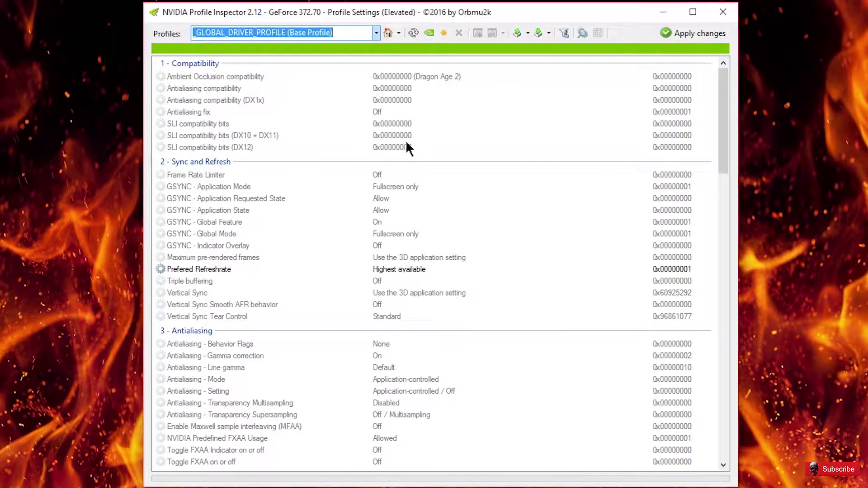
pyautogui.click(400, 124)
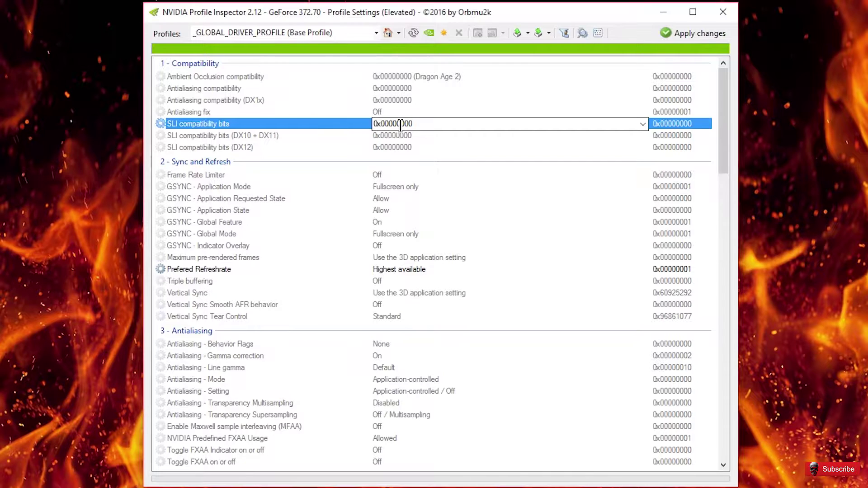
pyautogui.click(416, 136)
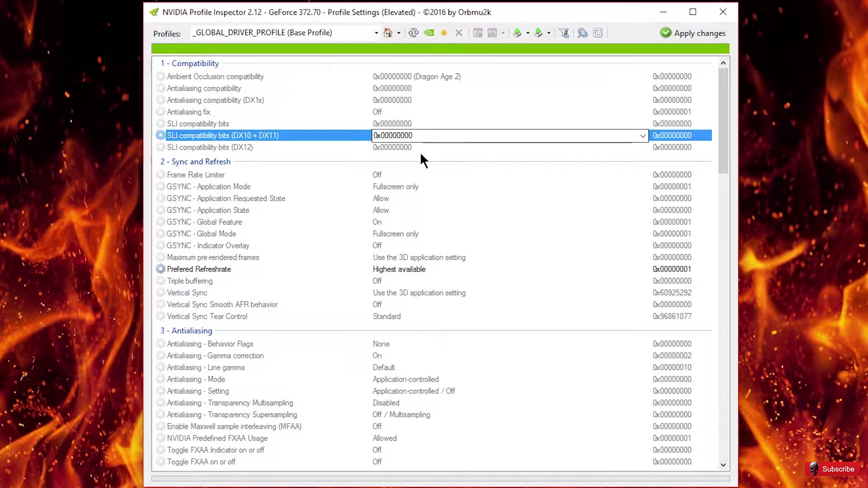
pyautogui.click(420, 151)
pyautogui.click(643, 149)
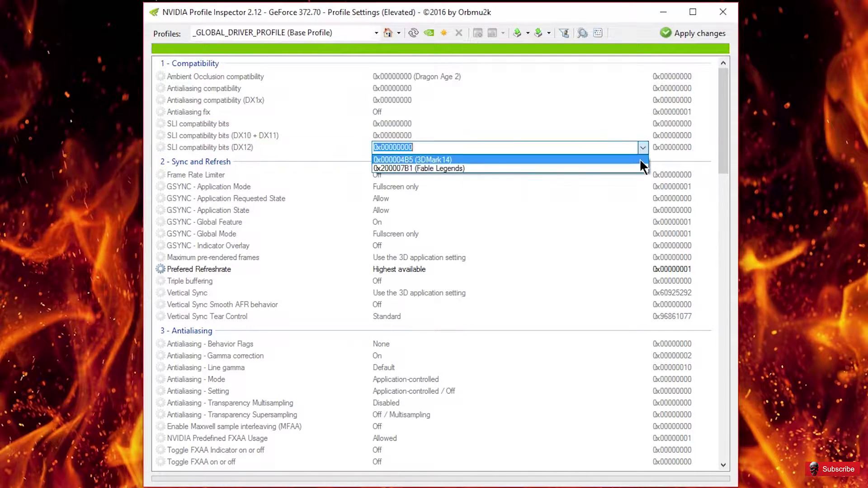
pyautogui.click(488, 124)
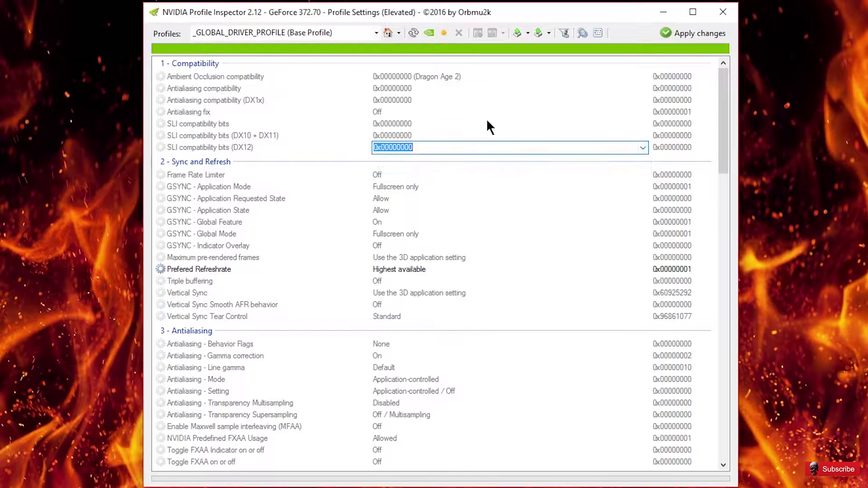
pyautogui.click(500, 137)
pyautogui.click(643, 136)
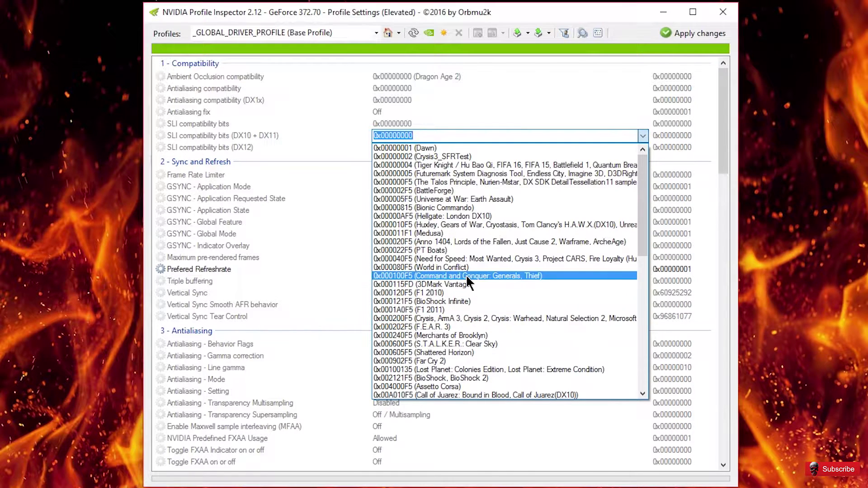
pyautogui.click(643, 136)
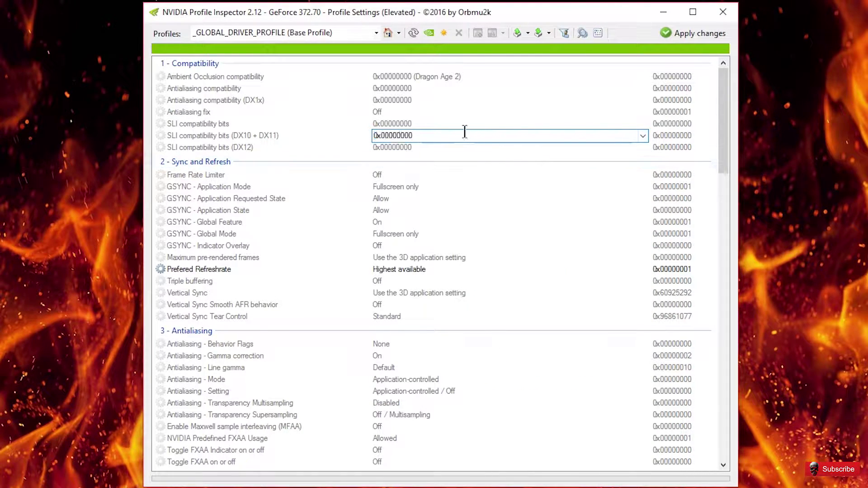
pyautogui.click(543, 123)
pyautogui.click(643, 124)
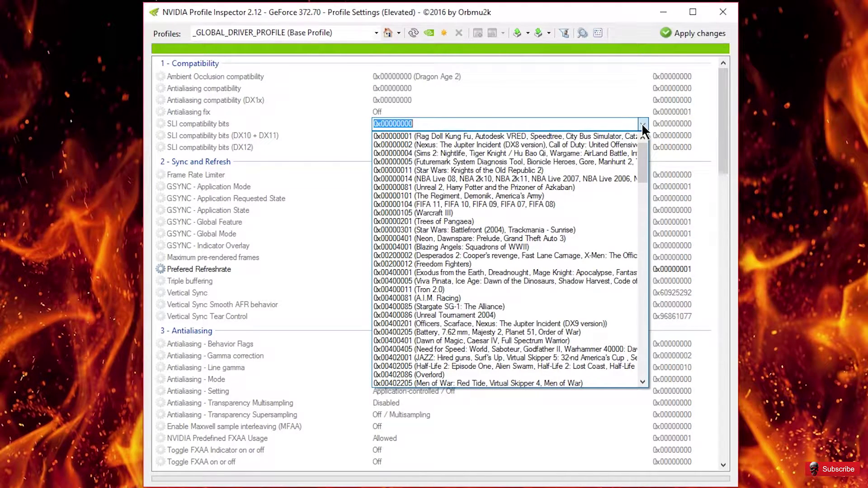
pyautogui.scroll(-5, 486, 359)
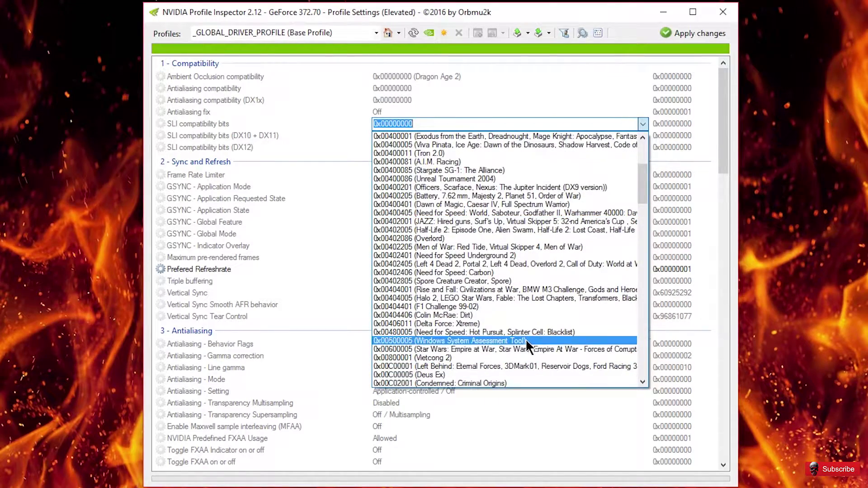
pyautogui.scroll(-5, 524, 339)
pyautogui.scroll(-5, 473, 374)
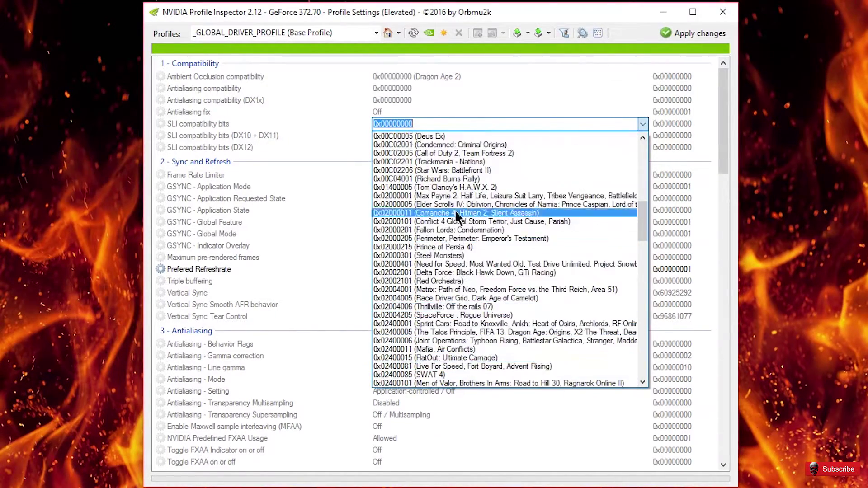
pyautogui.click(644, 124)
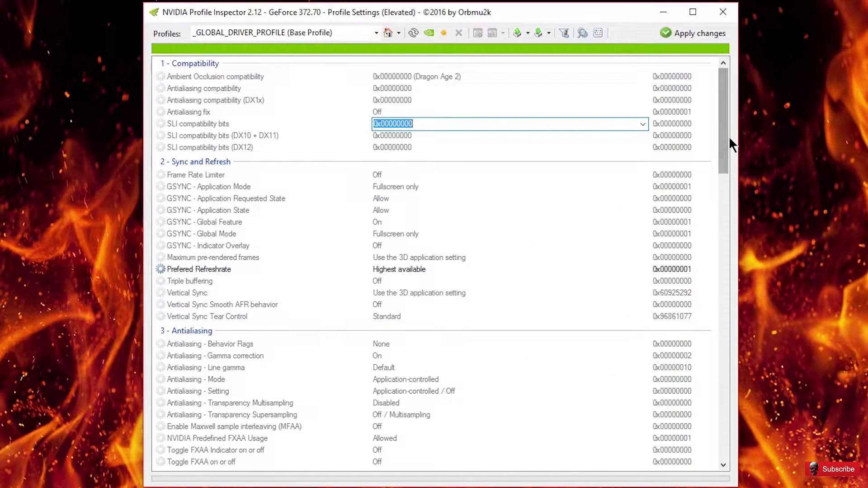
# In the global profile's SLI section, set Number of GPUs to use on SLI rendering mode to SLI_GPU_COUNT_TWO
pyautogui.scroll(-2, 726, 142)
pyautogui.moveTo(726, 142); pyautogui.dragTo(709, 275)
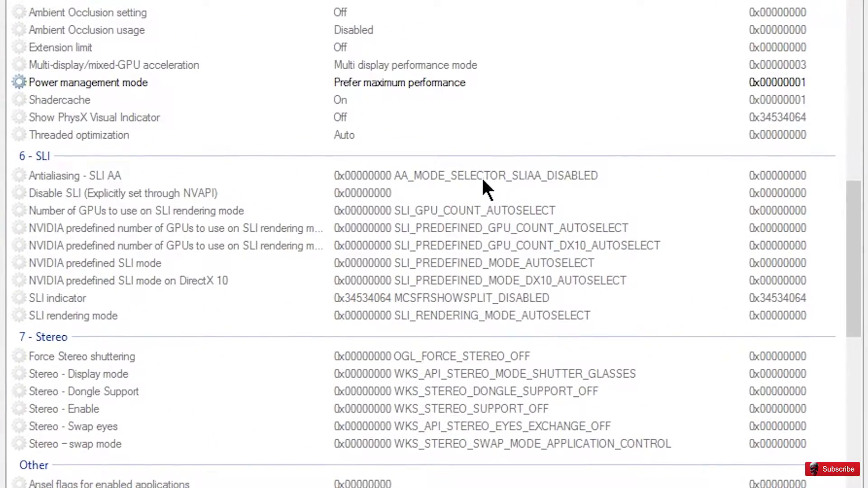
pyautogui.click(482, 178)
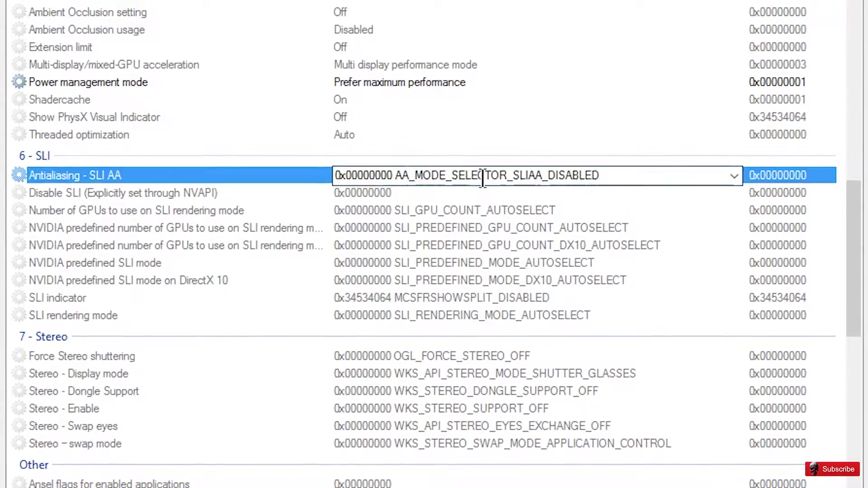
pyautogui.click(478, 192)
pyautogui.click(482, 205)
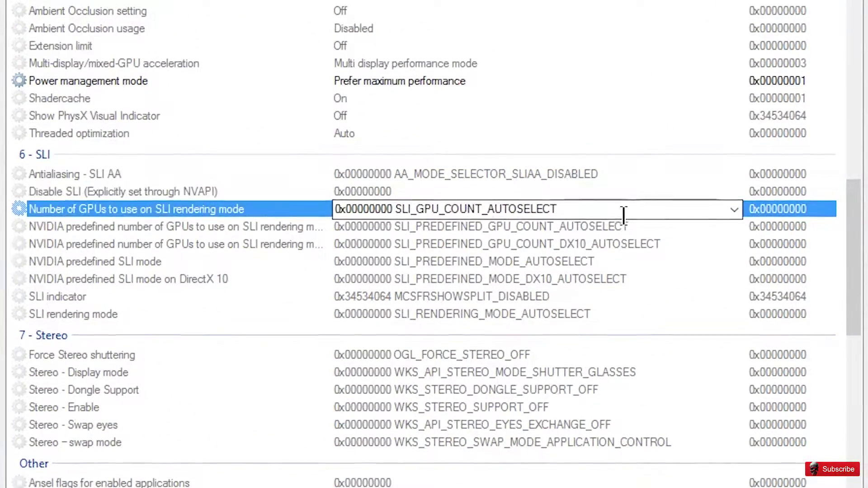
pyautogui.click(733, 208)
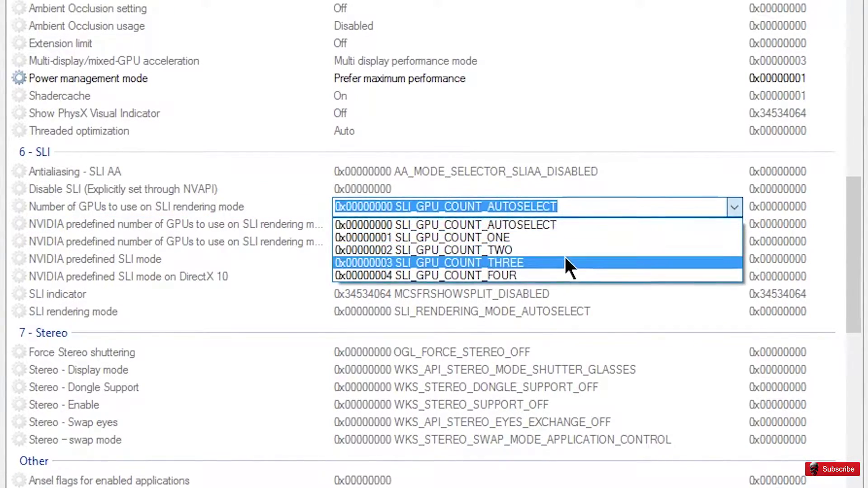
pyautogui.click(508, 247)
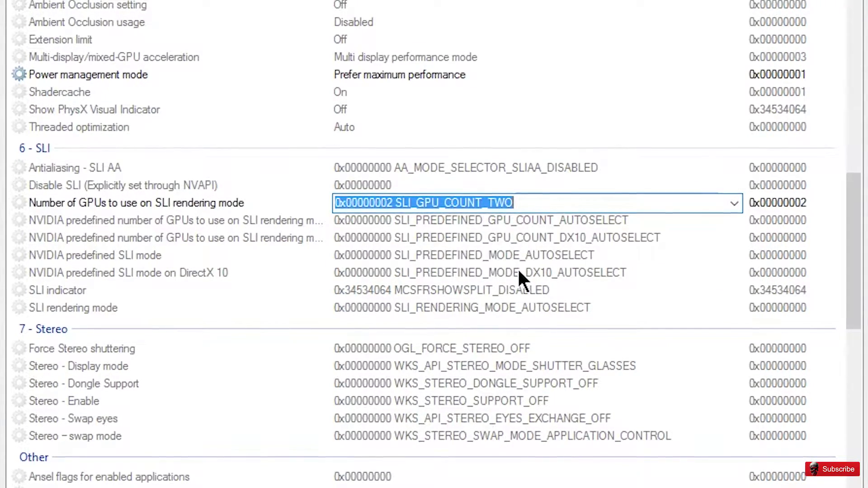
pyautogui.click(732, 203)
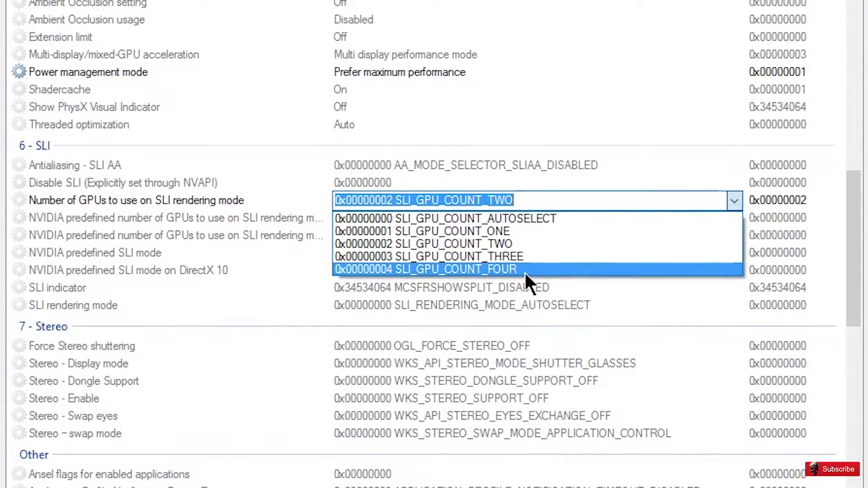
pyautogui.click(728, 200)
pyautogui.click(735, 216)
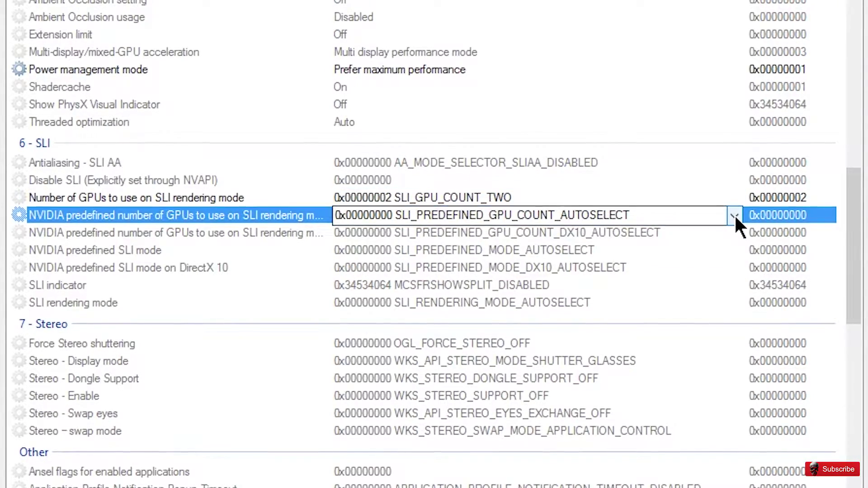
pyautogui.click(734, 215)
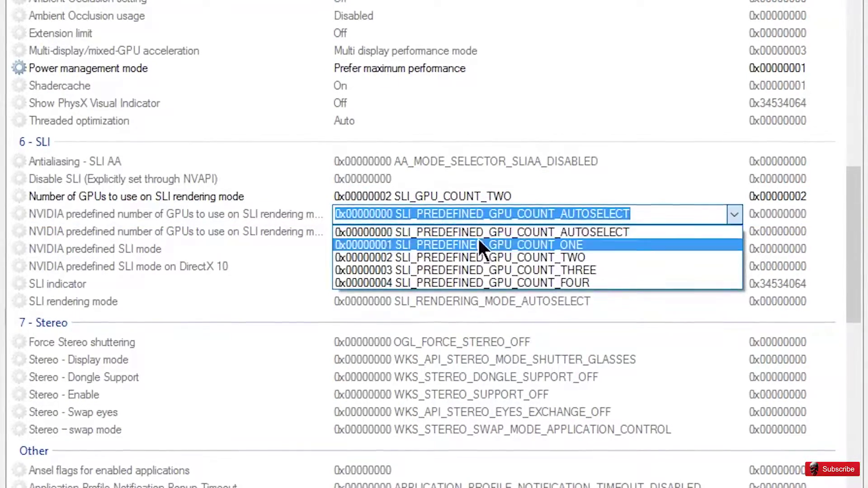
pyautogui.click(571, 256)
pyautogui.click(734, 234)
pyautogui.click(734, 233)
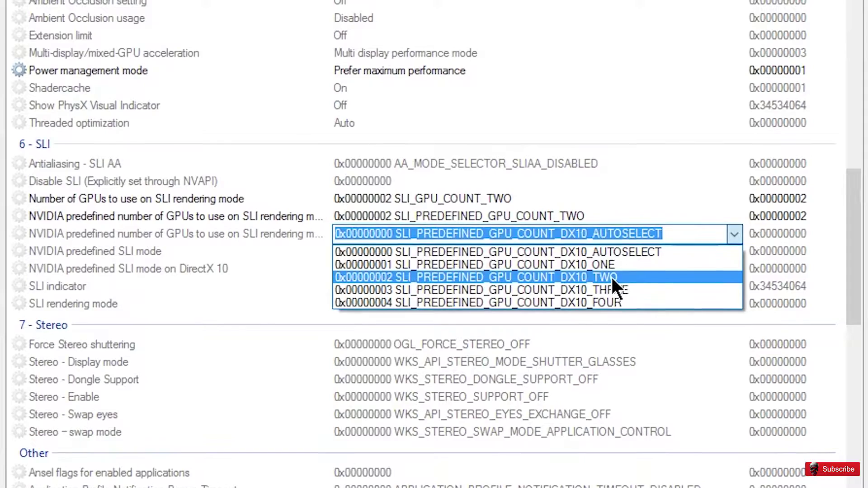
pyautogui.click(251, 222)
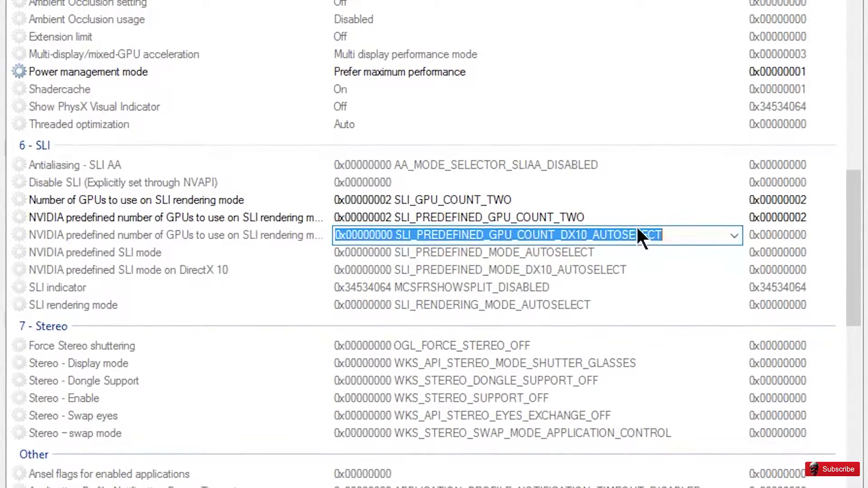
pyautogui.click(519, 221)
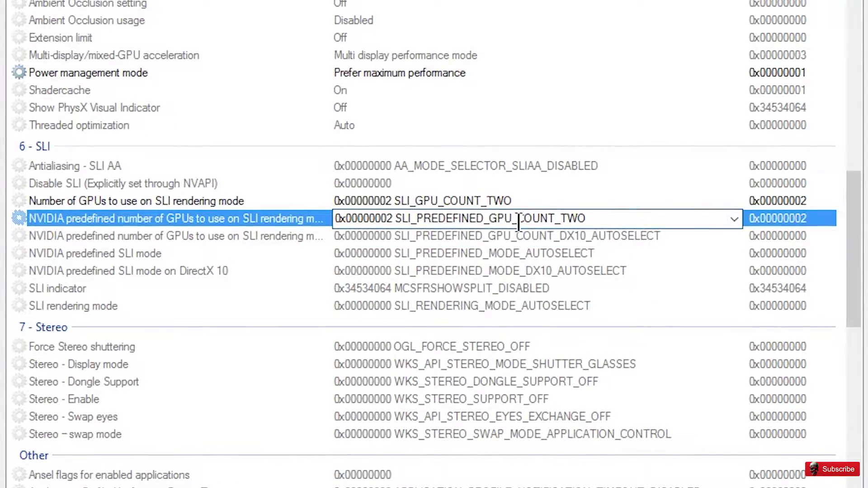
pyautogui.click(735, 220)
pyautogui.click(737, 223)
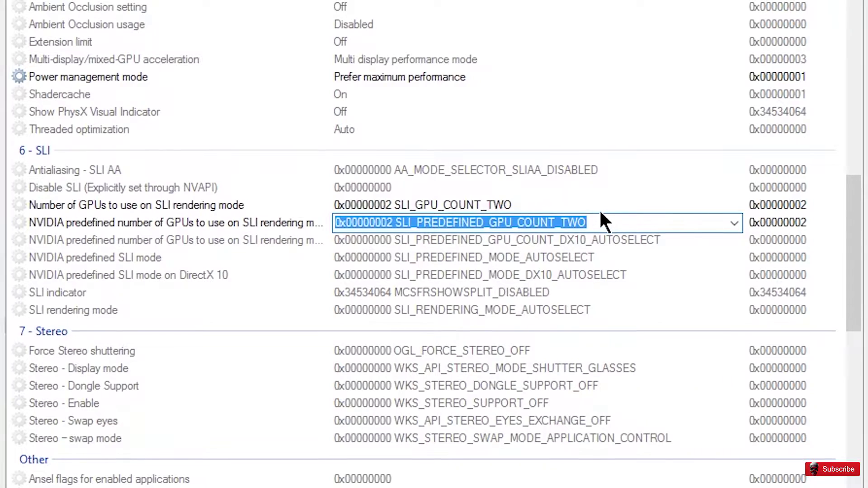
pyautogui.click(735, 210)
pyautogui.click(735, 209)
pyautogui.click(742, 224)
pyautogui.click(733, 226)
pyautogui.click(733, 226)
pyautogui.click(692, 238)
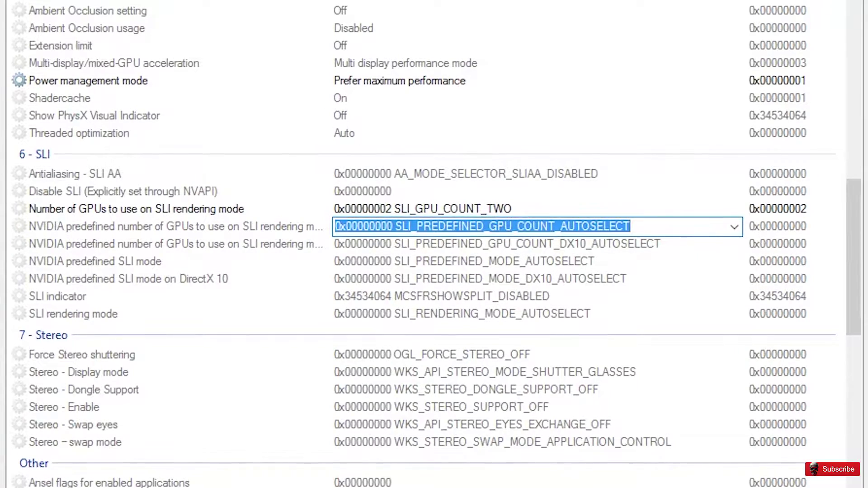
pyautogui.click(820, 207)
pyautogui.click(814, 227)
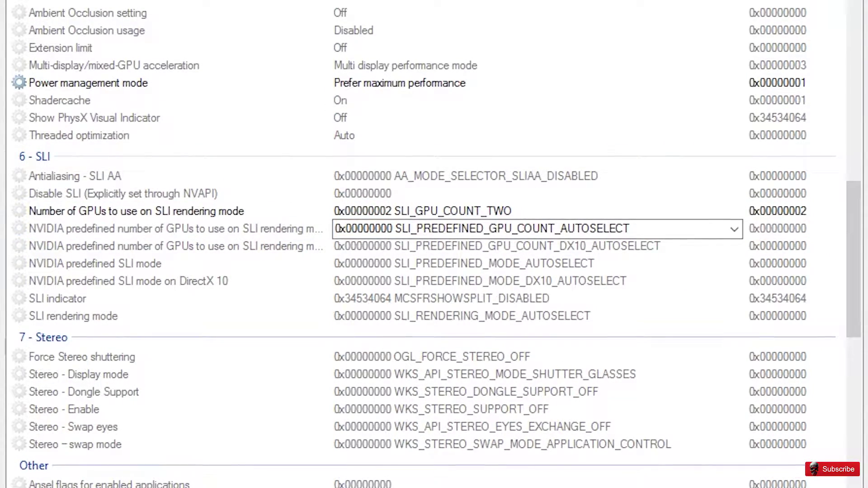
# Search for 'minecraft' to load the Minecraft profile and scroll its settings back to the top
pyautogui.click(318, 97)
pyautogui.write('minec')
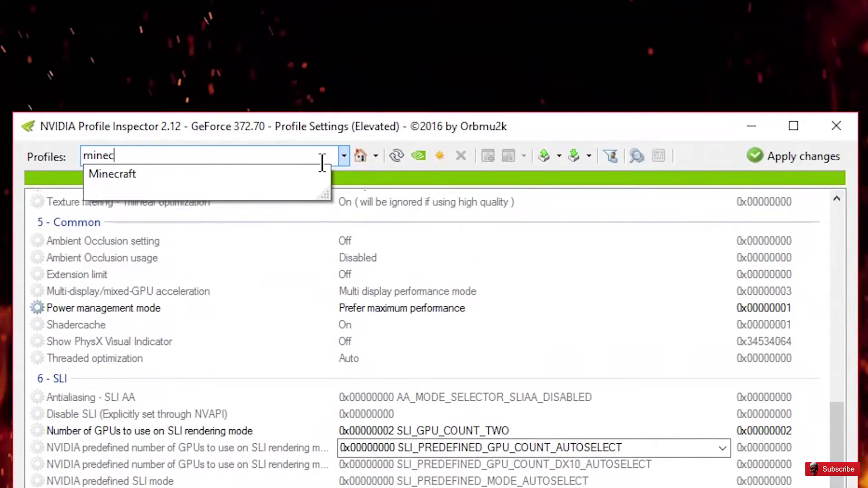
pyautogui.write('raft')
pyautogui.press('Return')
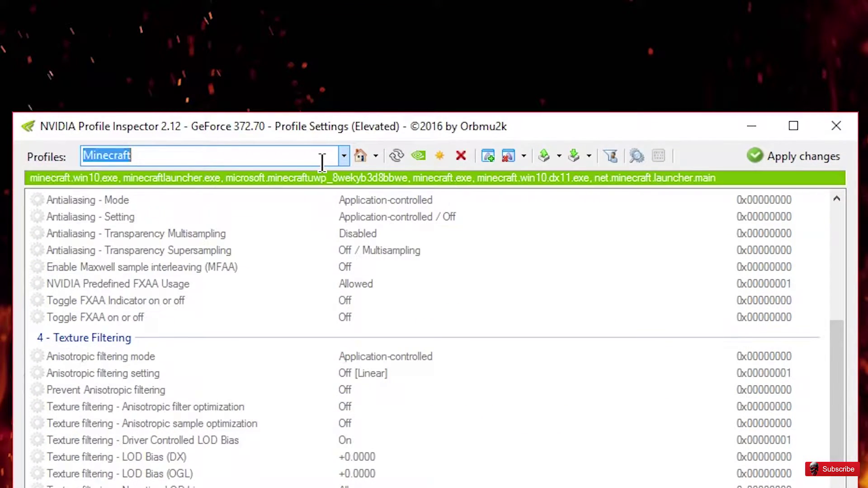
pyautogui.click(387, 474)
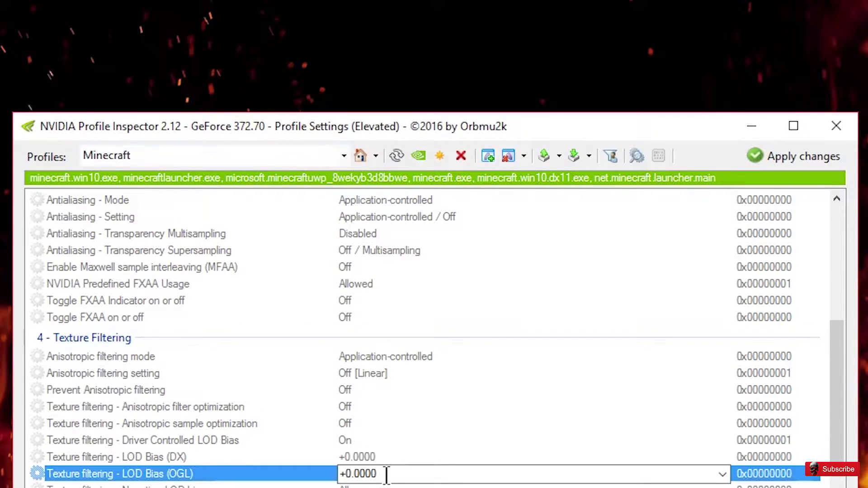
pyautogui.moveTo(839, 434); pyautogui.dragTo(839, 320)
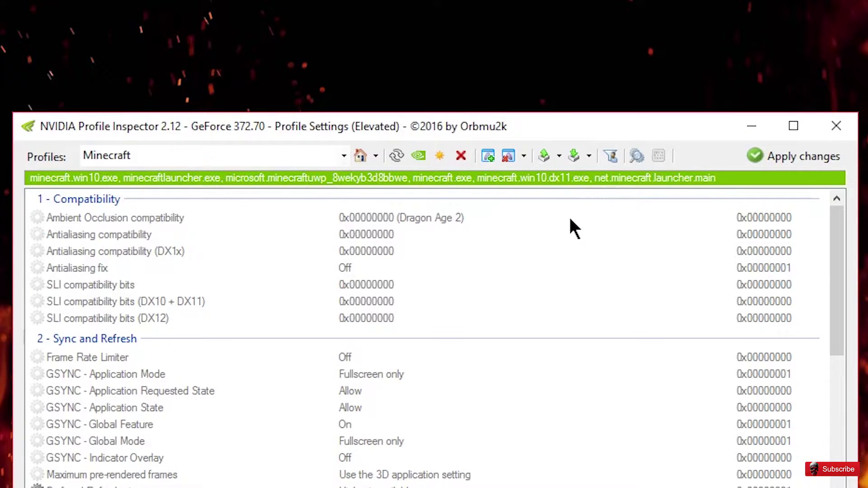
# Add java.exe from C:\Program Files\Java\jre1.8.0_101\bin to the Minecraft profile's applications
pyautogui.click(490, 152)
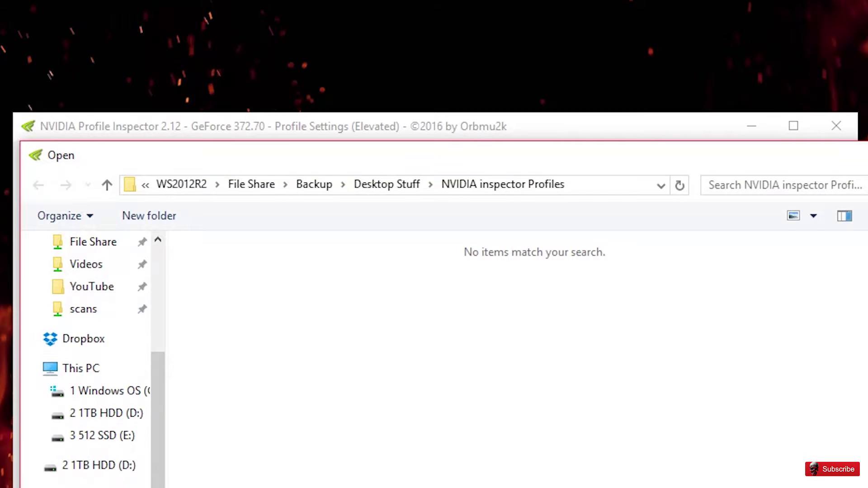
pyautogui.click(105, 391)
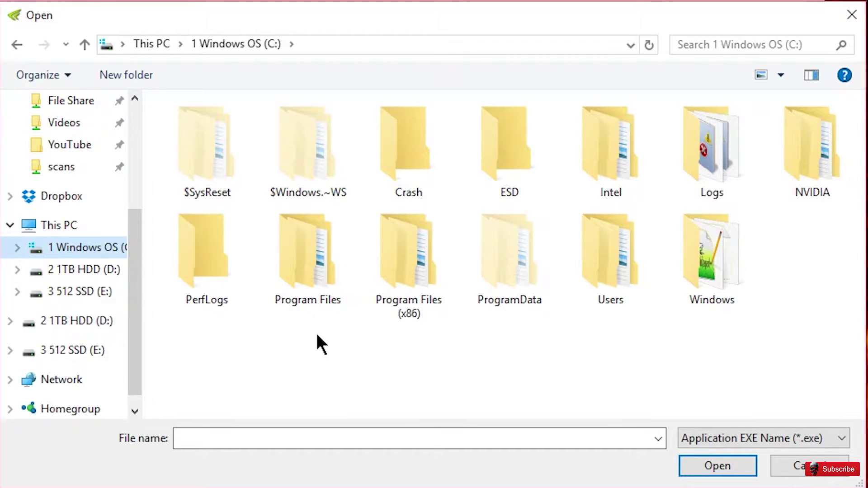
pyautogui.click(302, 264)
pyautogui.doubleClick(302, 264)
pyautogui.doubleClick(615, 283)
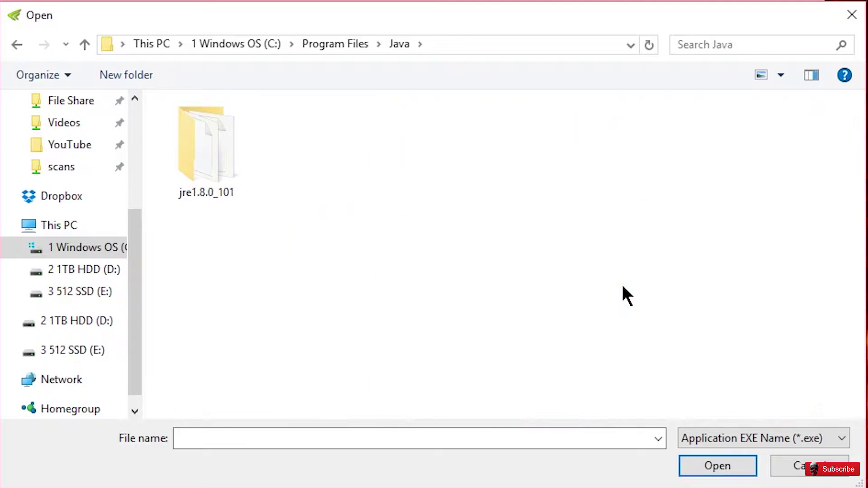
pyautogui.doubleClick(226, 144)
pyautogui.doubleClick(226, 143)
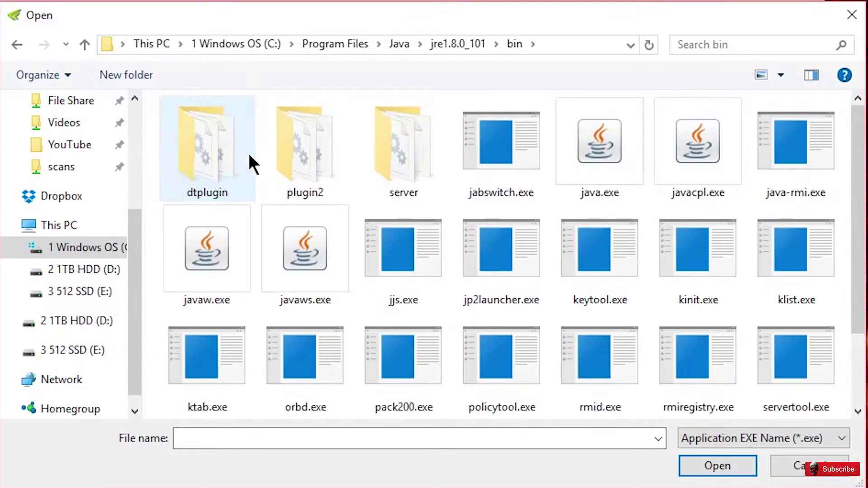
pyautogui.click(220, 264)
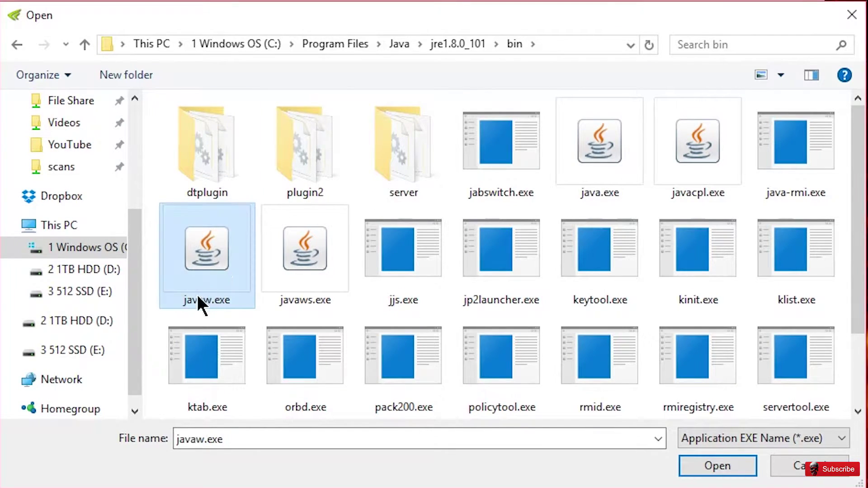
pyautogui.click(575, 166)
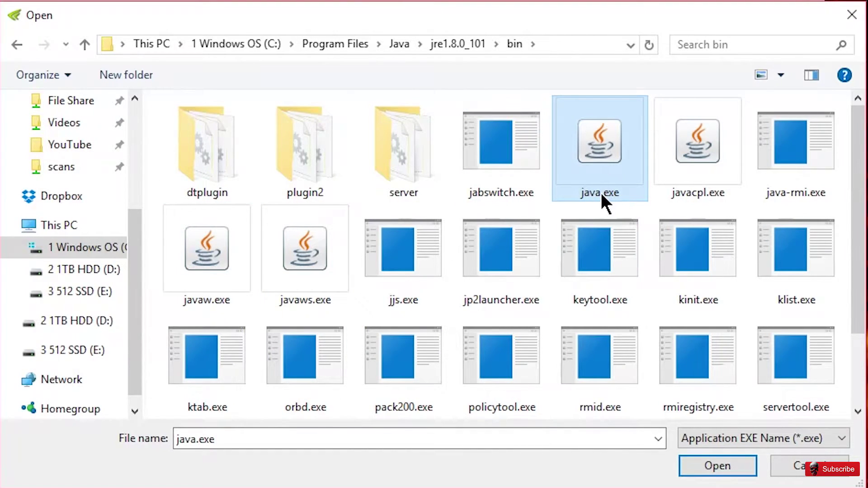
pyautogui.doubleClick(601, 169)
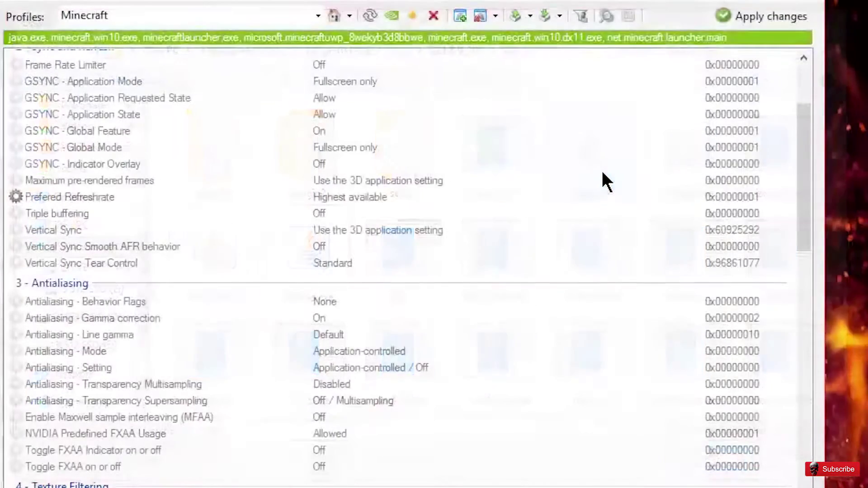
# Add javaw.exe to the Minecraft profile and confirm it now lists eight executables
pyautogui.click(451, 12)
pyautogui.doubleClick(209, 255)
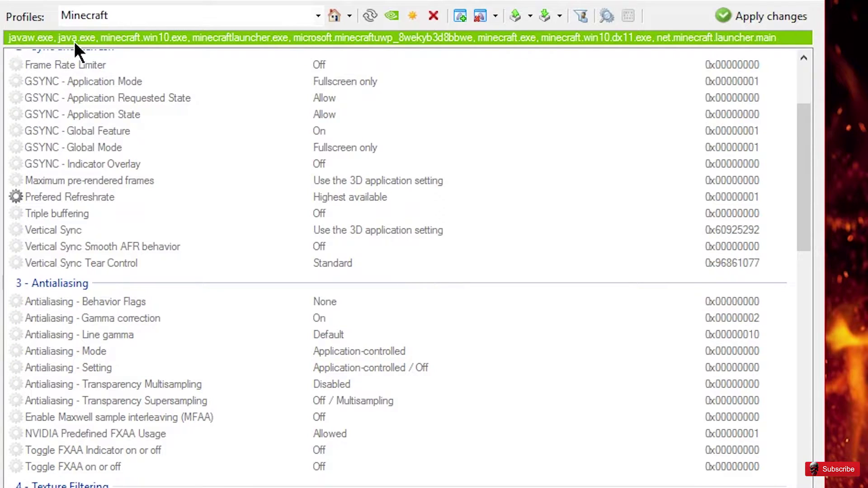
pyautogui.click(495, 16)
pyautogui.press('Escape')
pyautogui.click(497, 16)
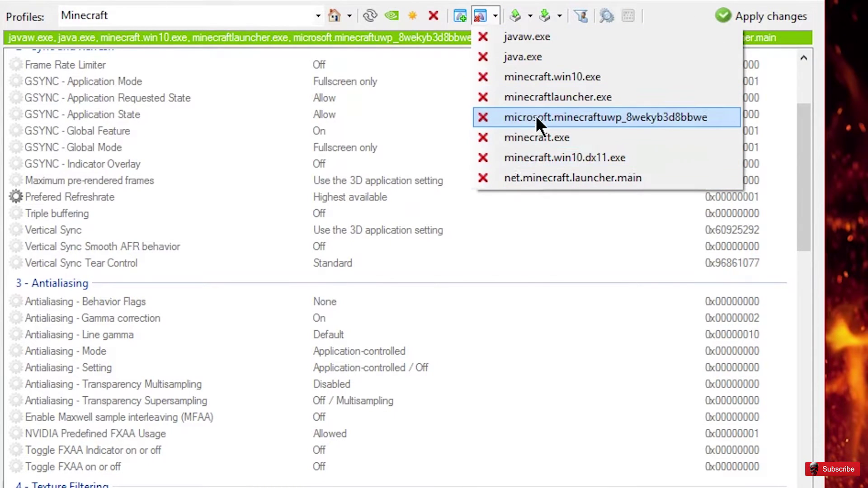
pyautogui.click(417, 200)
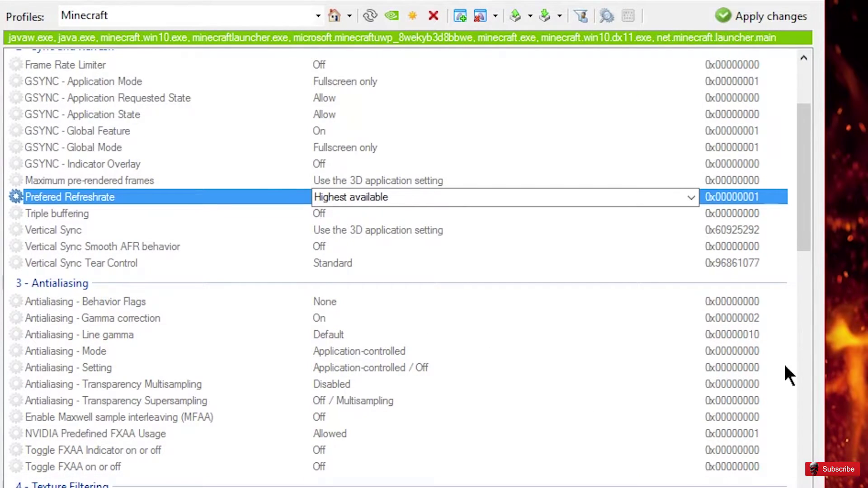
pyautogui.moveTo(805, 217); pyautogui.dragTo(804, 351)
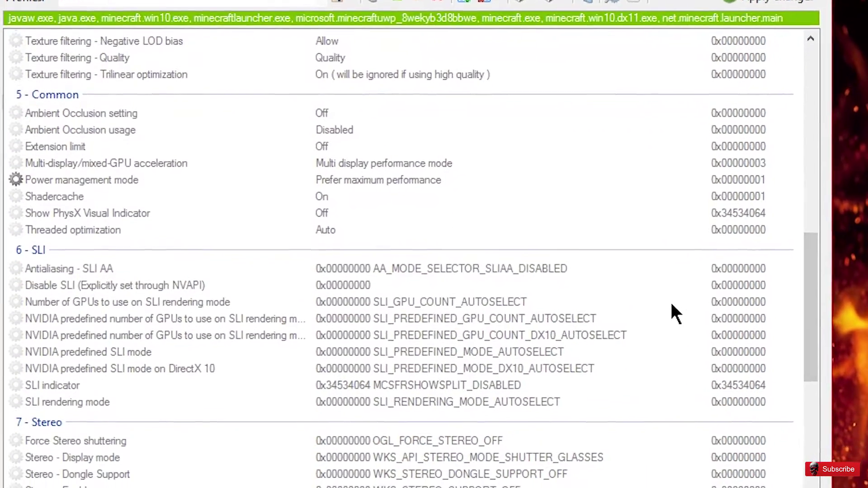
# Set Number of GPUs to SLI_GPU_COUNT_TWO and predefined number of GPUs to SLI_PREDEFINED_GPU_COUNT_TWO
pyautogui.click(665, 319)
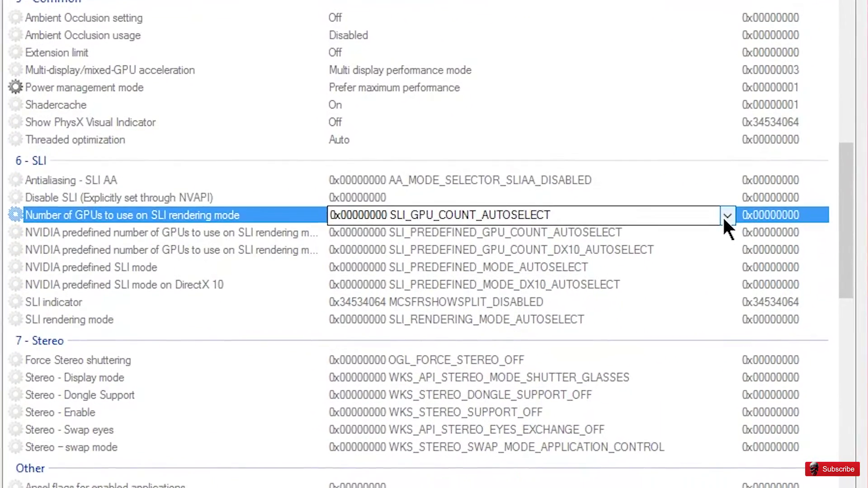
pyautogui.click(727, 217)
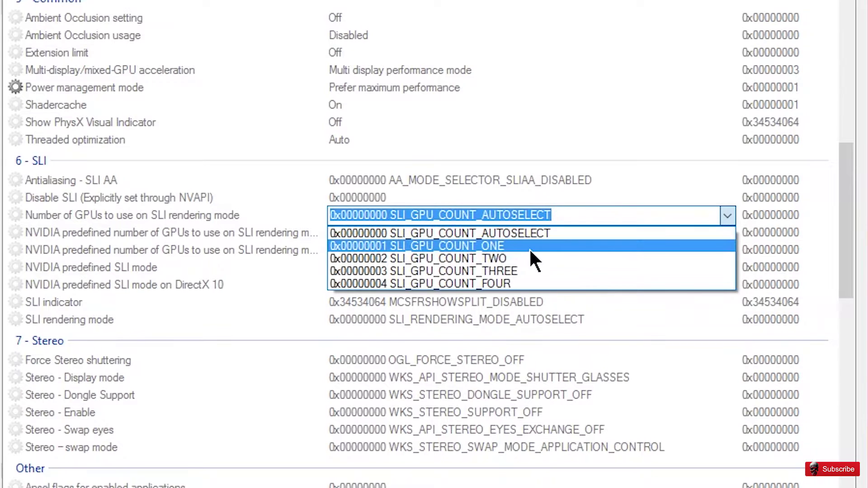
pyautogui.click(506, 258)
pyautogui.click(723, 231)
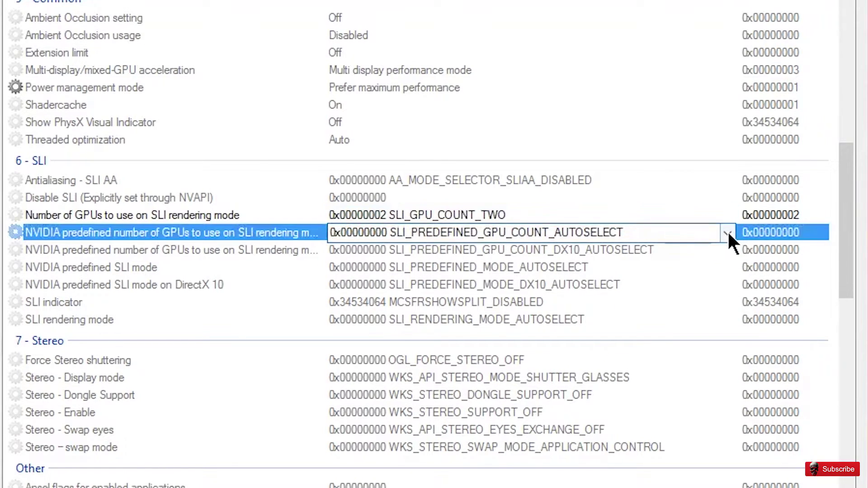
pyautogui.click(727, 232)
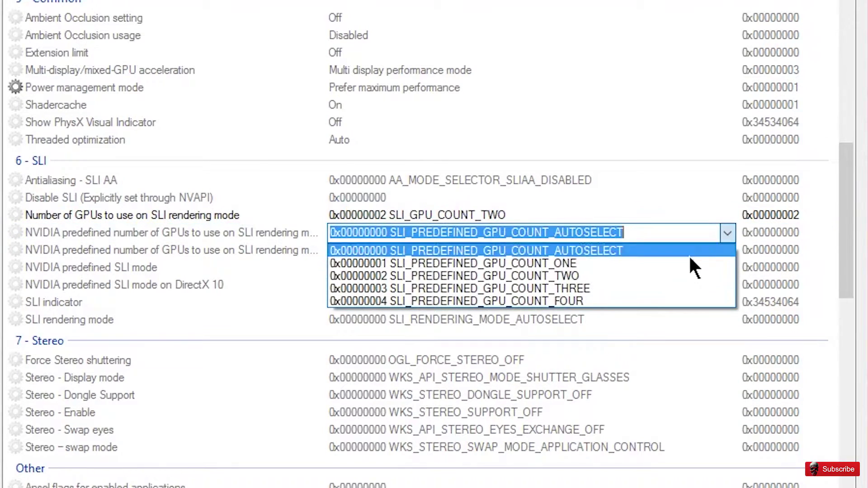
pyautogui.click(612, 275)
pyautogui.click(193, 215)
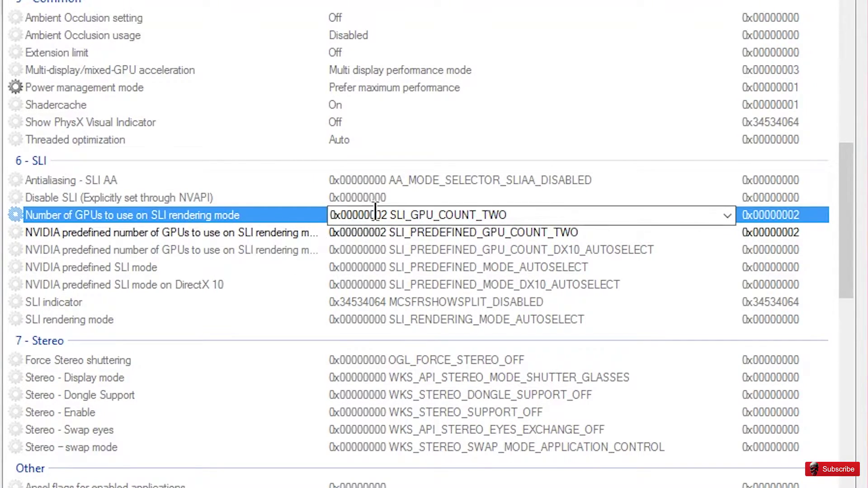
pyautogui.click(227, 235)
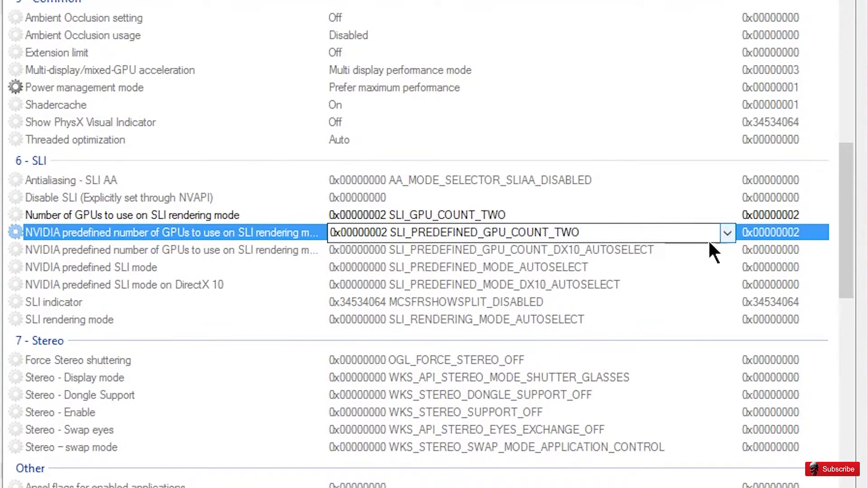
# Set the DirectX 10 predefined number of GPUs to SLI_PREDEFINED_GPU_COUNT_DX10_TWO and recheck the values
pyautogui.click(303, 248)
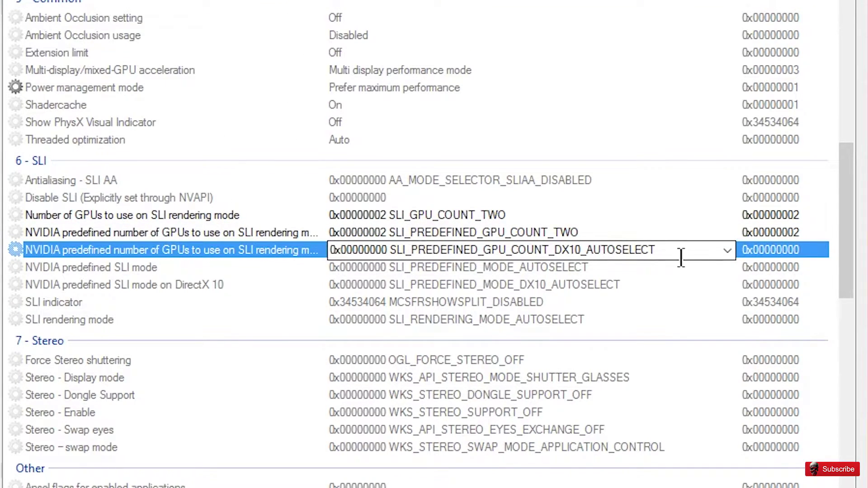
pyautogui.click(727, 250)
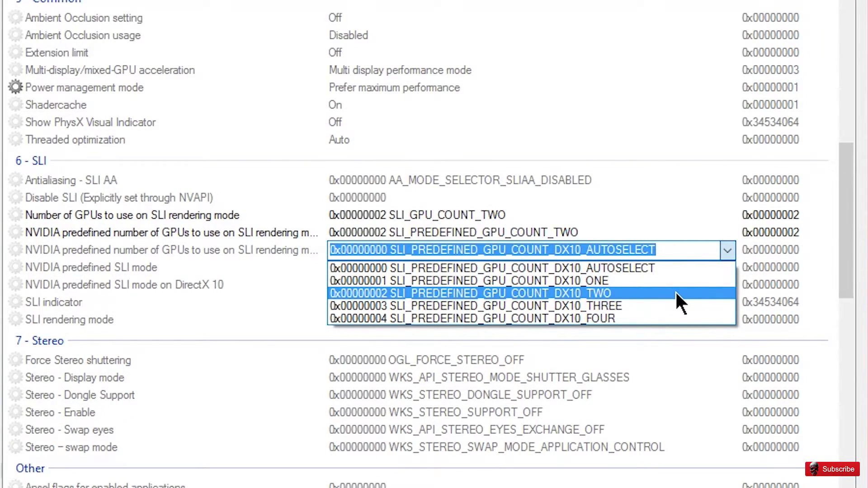
pyautogui.click(590, 295)
pyautogui.click(511, 232)
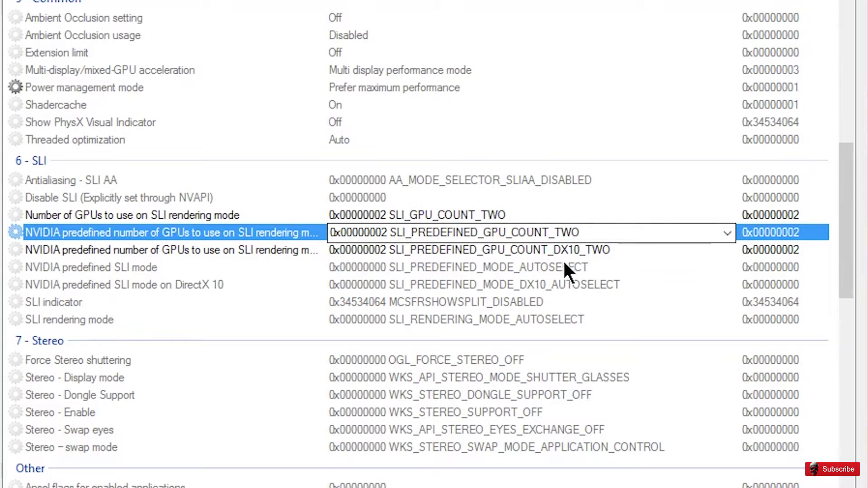
pyautogui.click(592, 255)
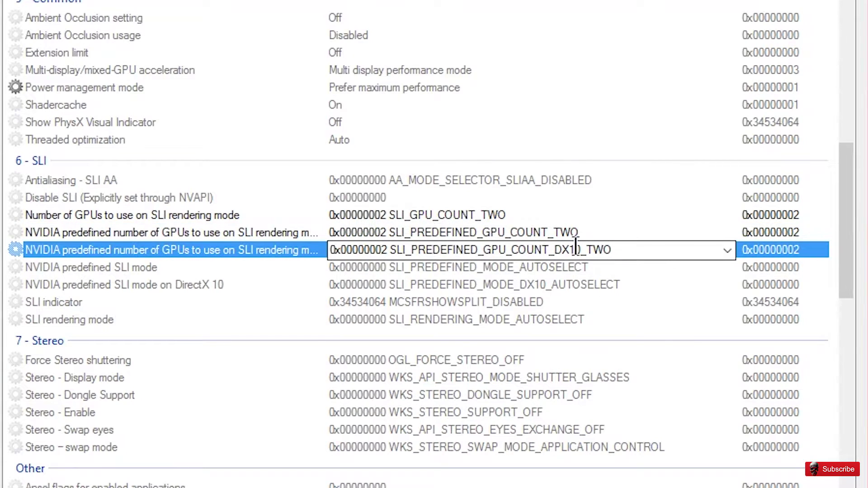
pyautogui.click(555, 231)
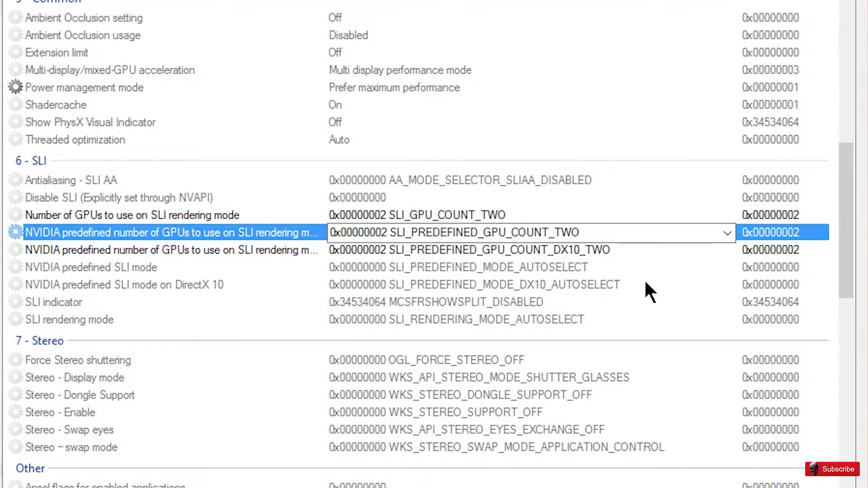
# Force NVIDIA predefined SLI mode on DirectX 10 to AFR2
pyautogui.click(669, 271)
pyautogui.click(727, 270)
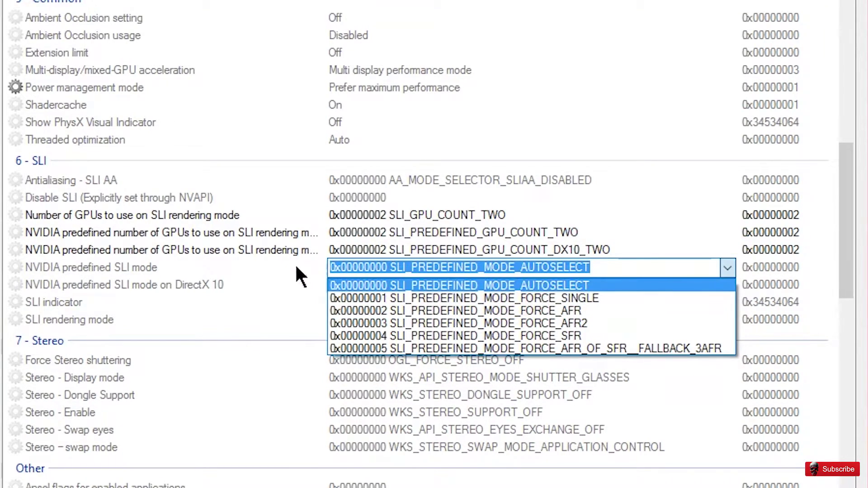
pyautogui.click(302, 277)
pyautogui.click(310, 284)
pyautogui.click(727, 285)
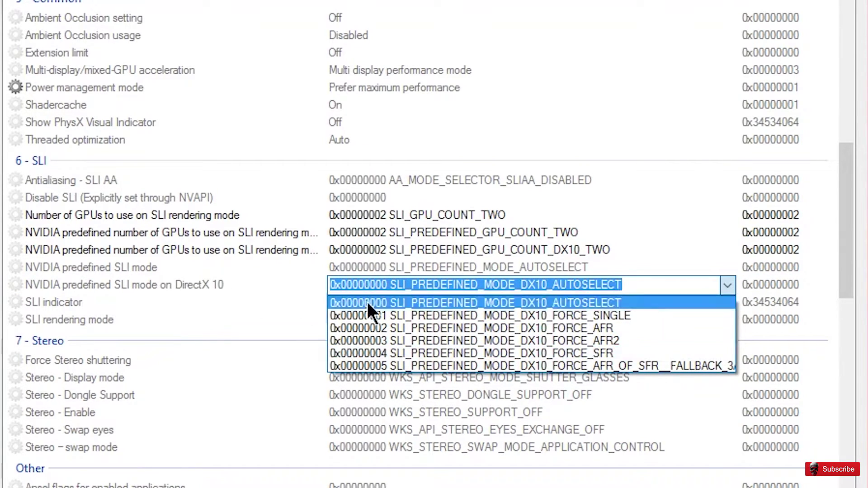
pyautogui.click(625, 340)
# Set NVIDIA predefined SLI mode to SLI_PREDEFINED_MODE_FORCE_AFR2 and verify it stays selected
pyautogui.click(705, 268)
pyautogui.click(727, 268)
pyautogui.click(610, 324)
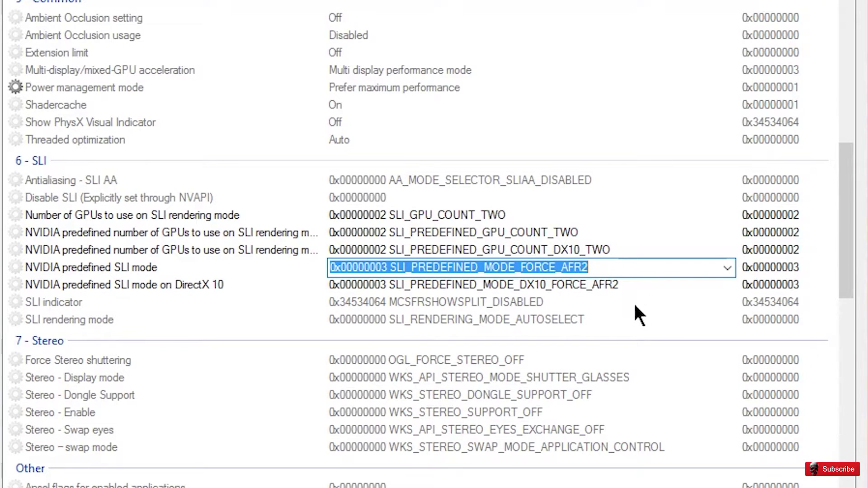
pyautogui.click(728, 268)
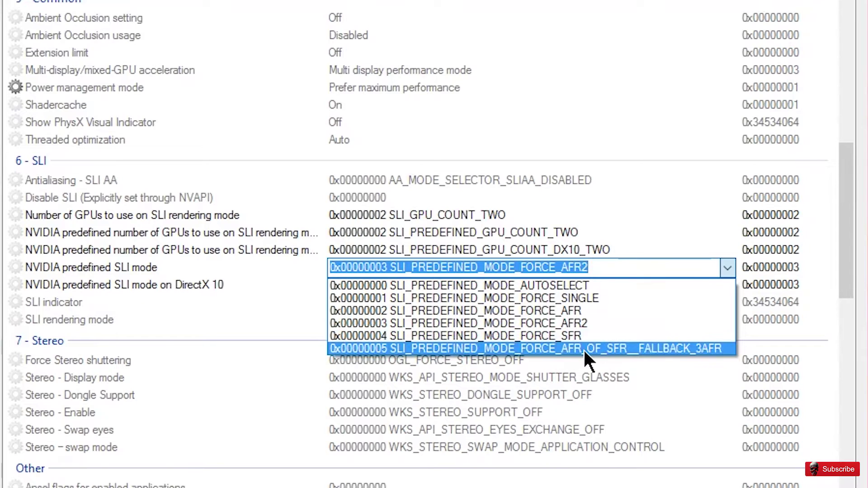
pyautogui.click(727, 266)
pyautogui.click(727, 267)
pyautogui.click(724, 274)
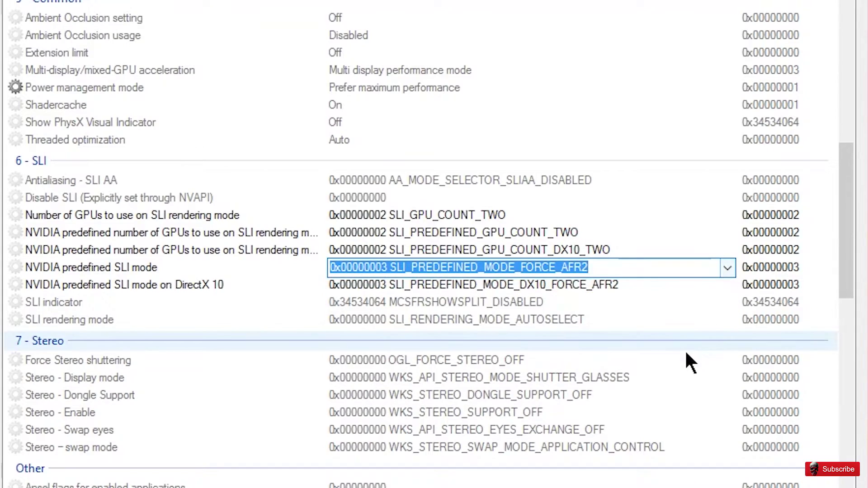